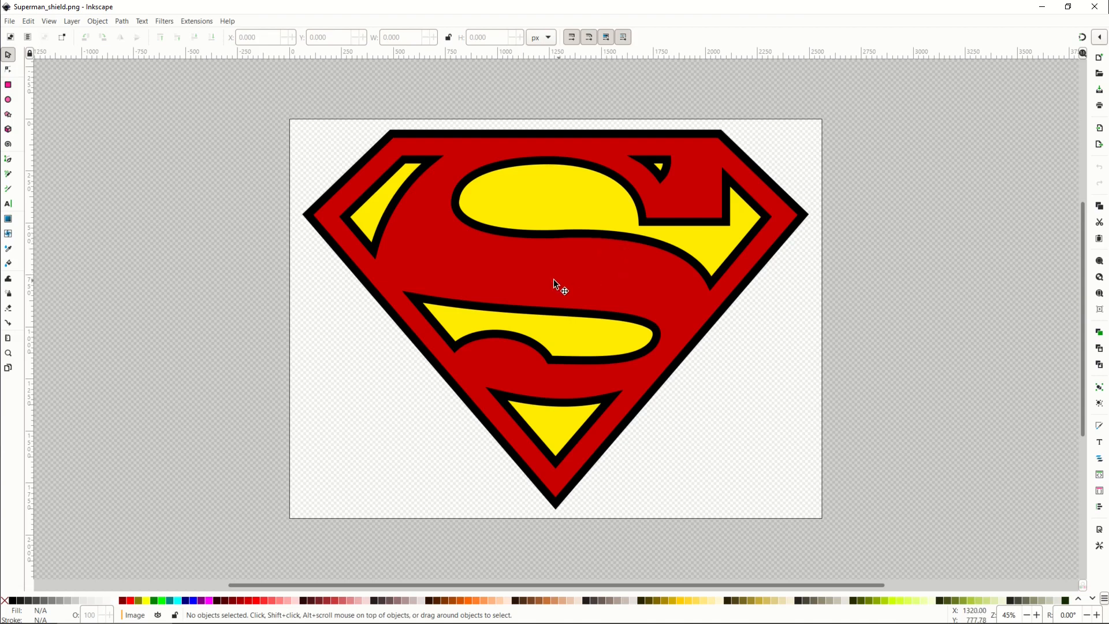
- Try to recolor the shield bitmap with several palette fill colors, then deselect it
left_click(509, 272)
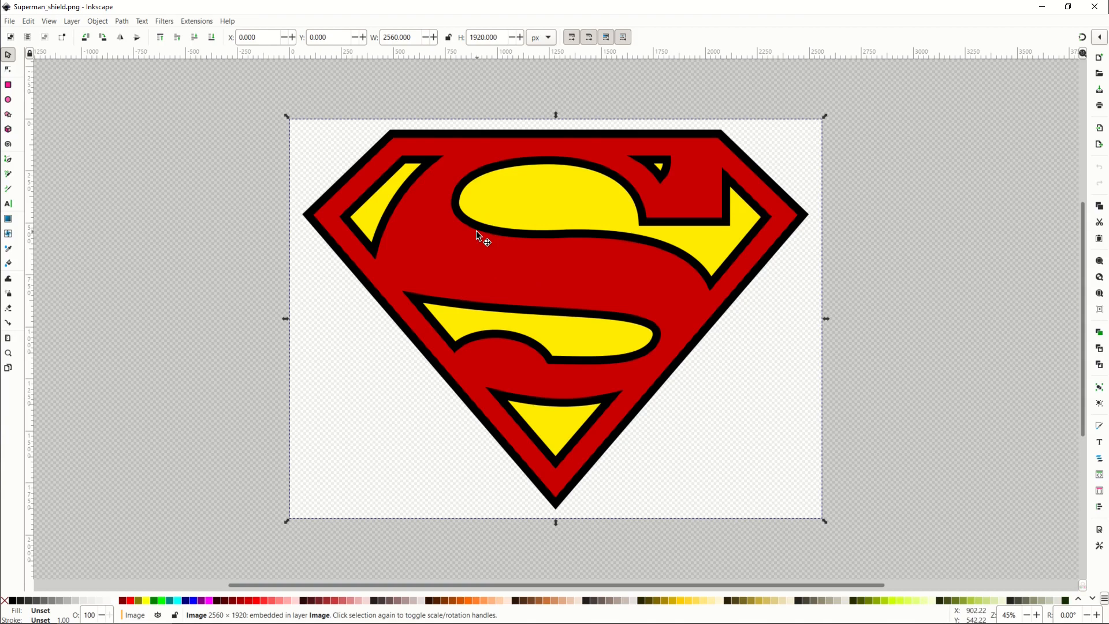
left_click(192, 602)
left_click(201, 602)
left_click(208, 602)
left_click(219, 602)
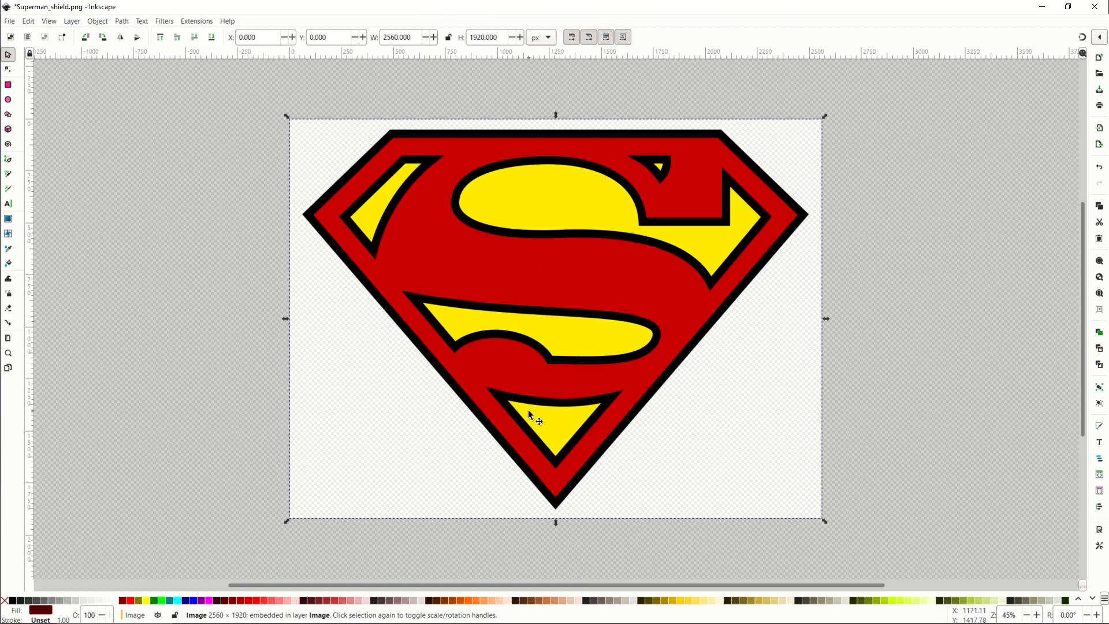
left_click(230, 188)
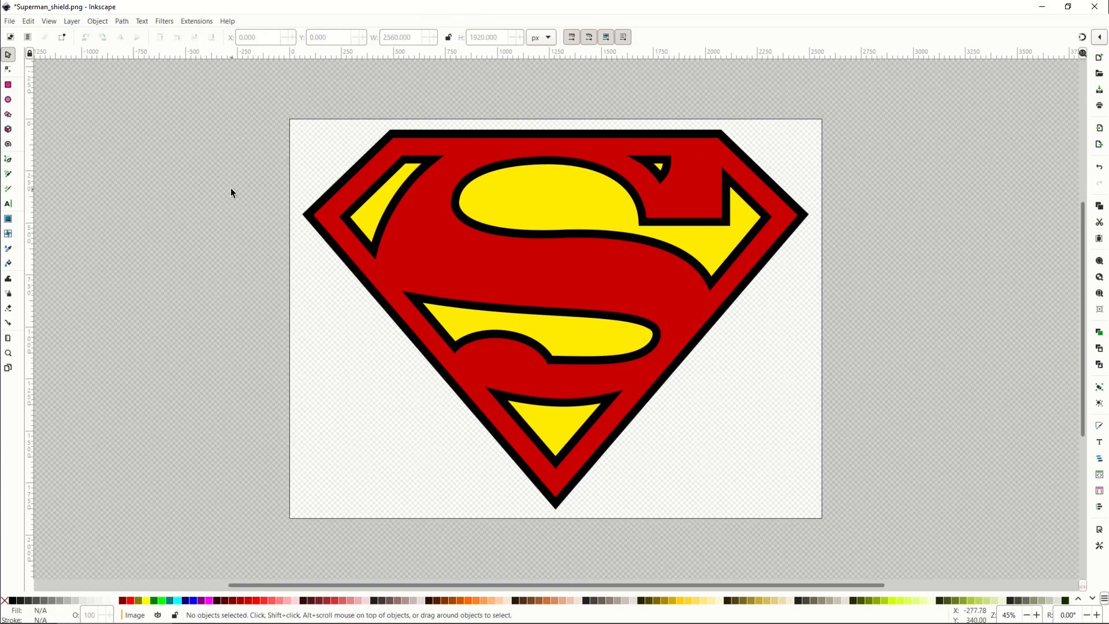
- Open Trace Bitmap for the shield image and preview the single-scan trace by briefly enabling live updates
left_click(518, 241)
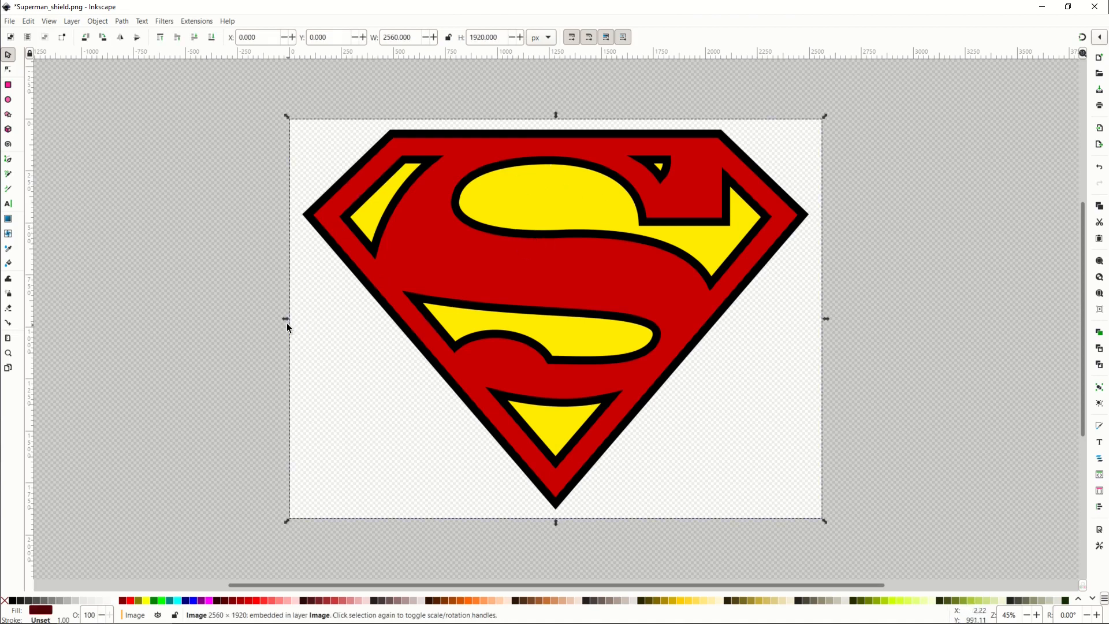
left_click(122, 21)
left_click(131, 62)
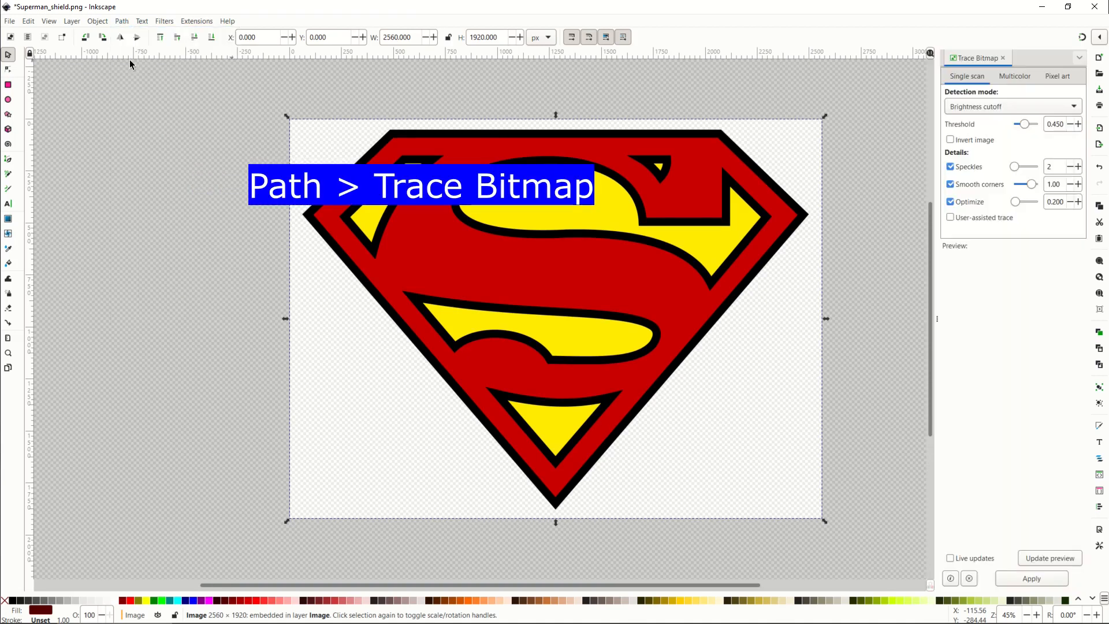
left_click(951, 558)
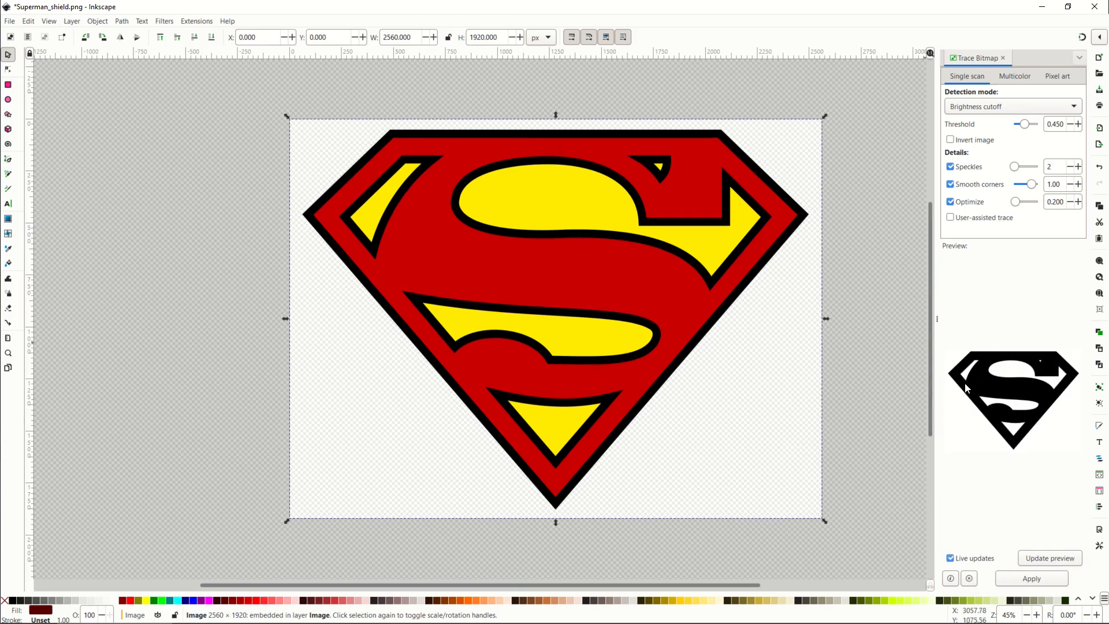
left_click(951, 558)
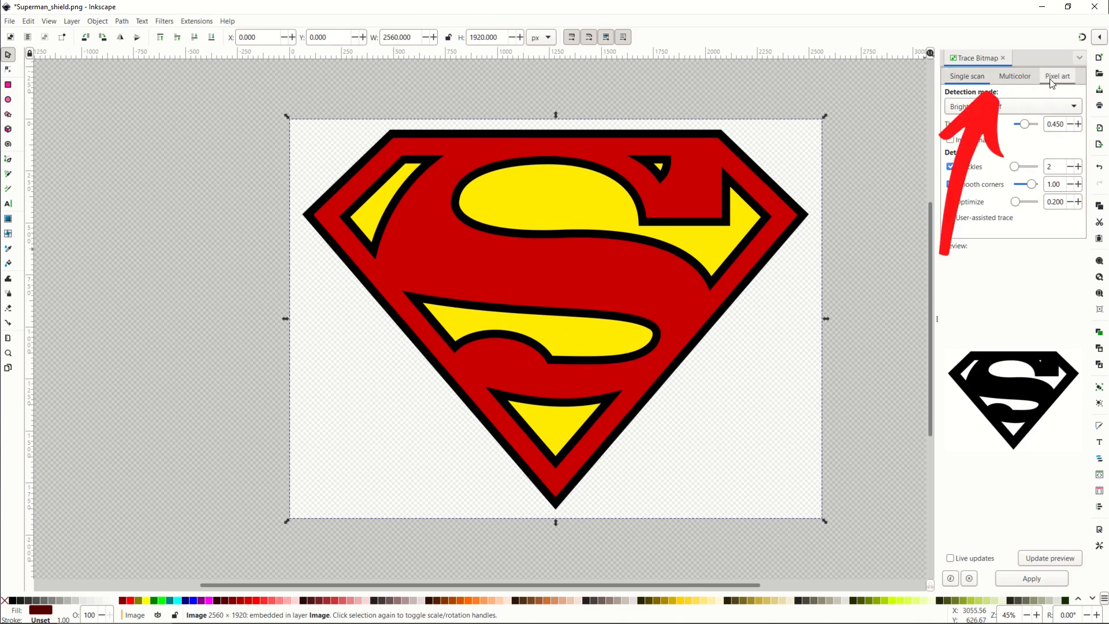
- Set the trace to Multicolor with Colors as the detection mode and refresh the preview
left_click(1013, 81)
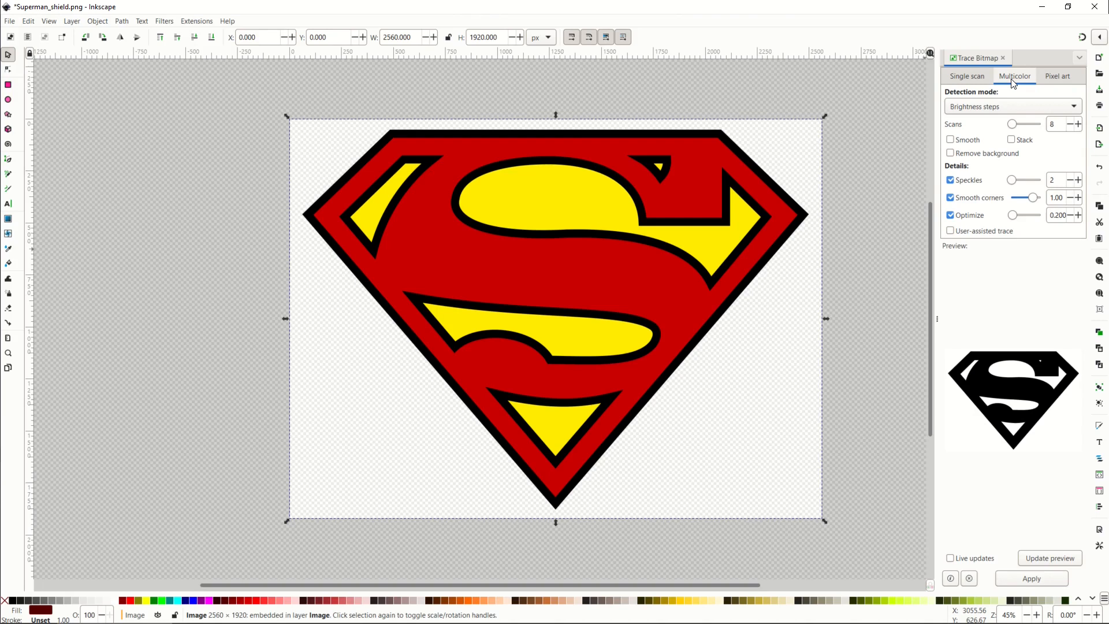
left_click(986, 106)
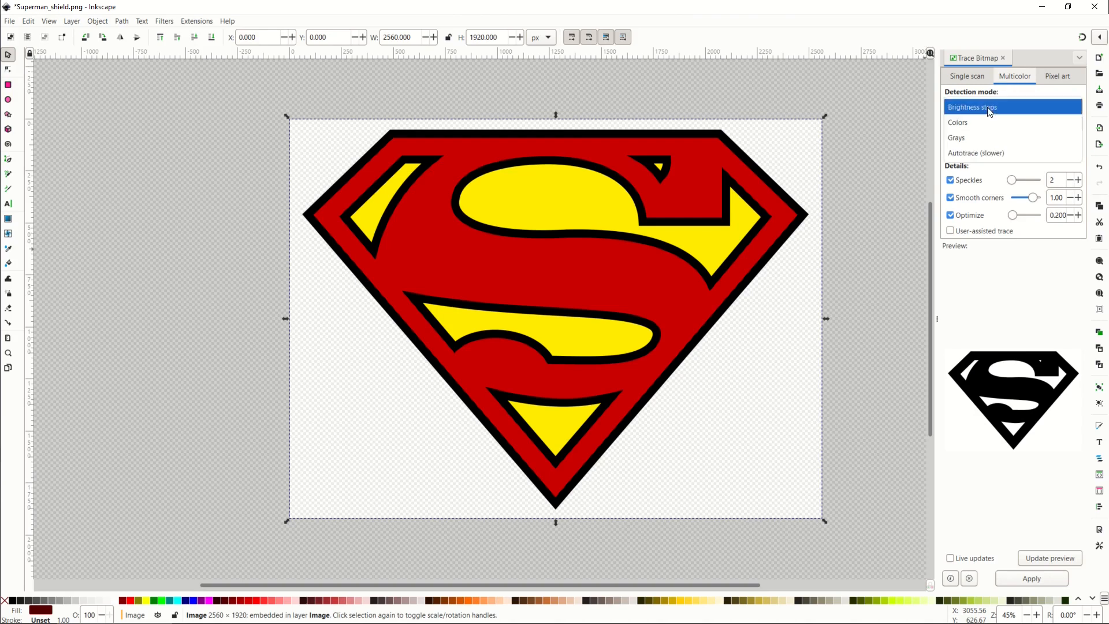
left_click(986, 122)
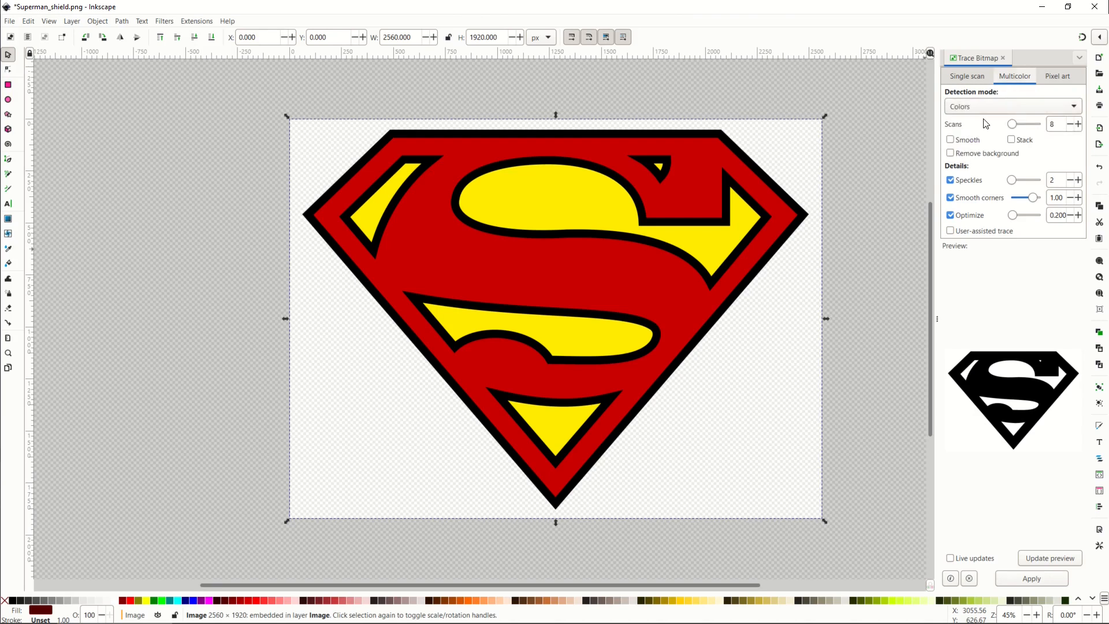
left_click(1050, 558)
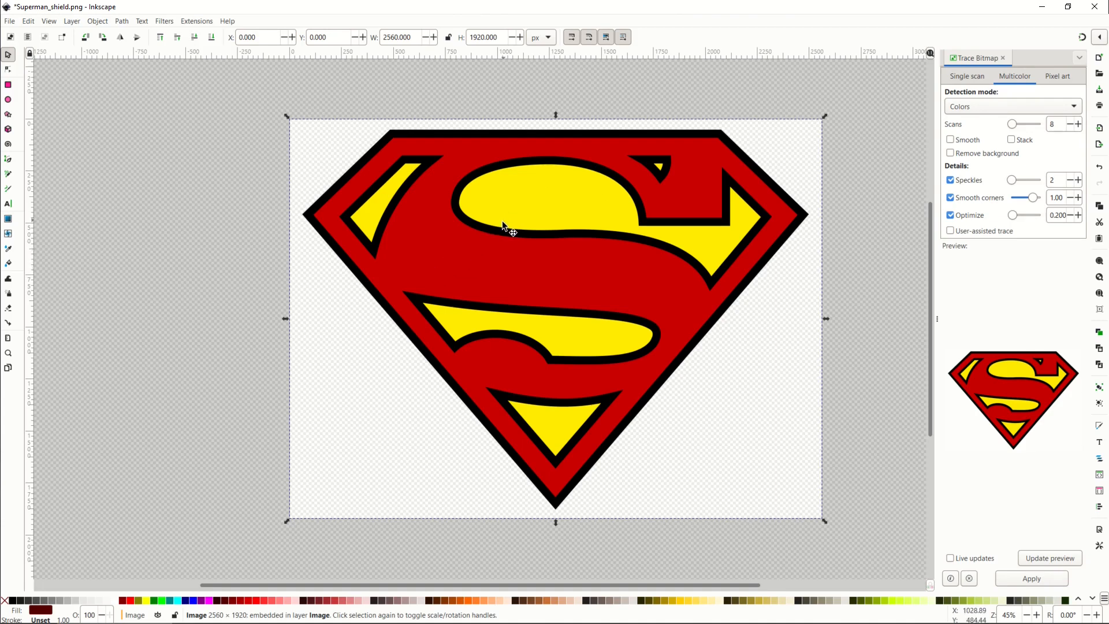
- Preview the multicolor trace with 2 scans and with 3 scans
left_click(1068, 124)
left_click(1032, 561)
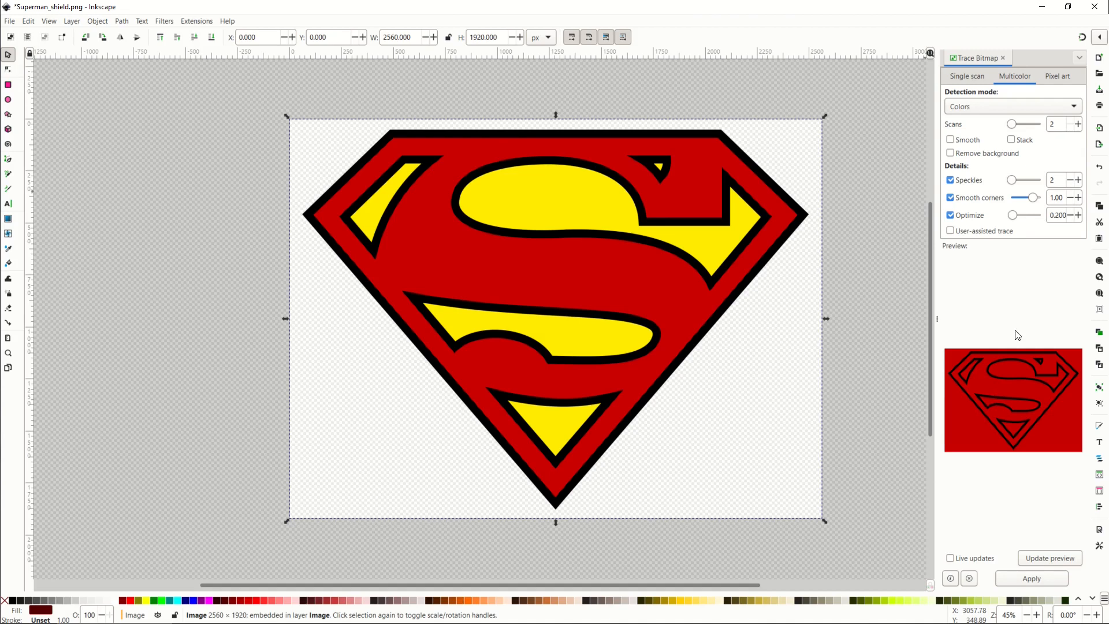
left_click(1078, 125)
left_click(1032, 558)
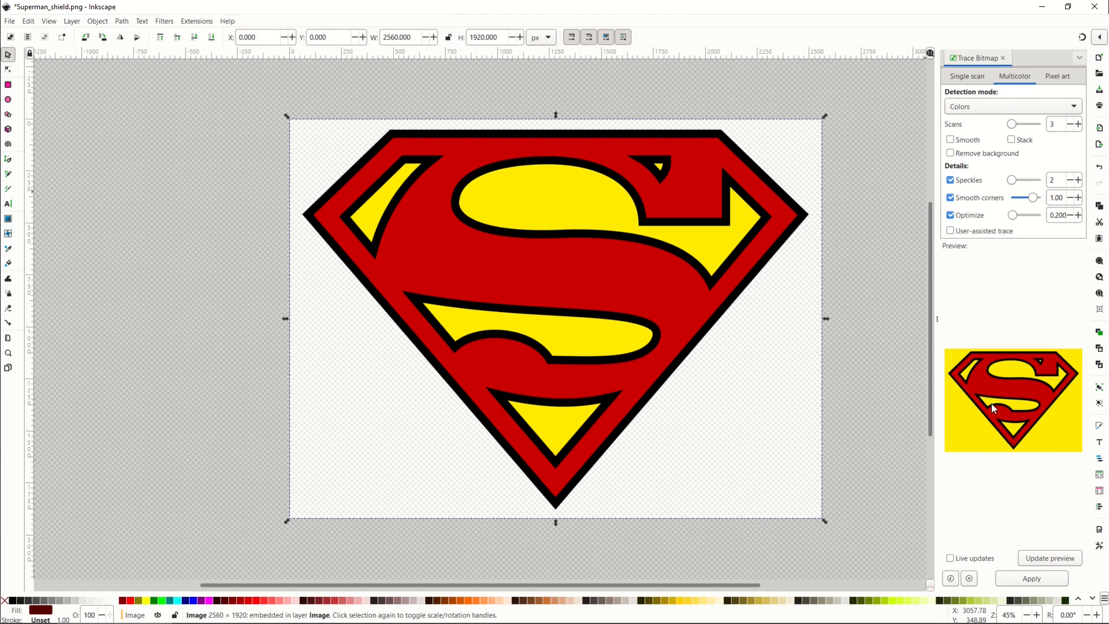
- Set the scans to 4, refresh the preview and apply the trace to the shield image
left_click(1078, 125)
left_click(1049, 558)
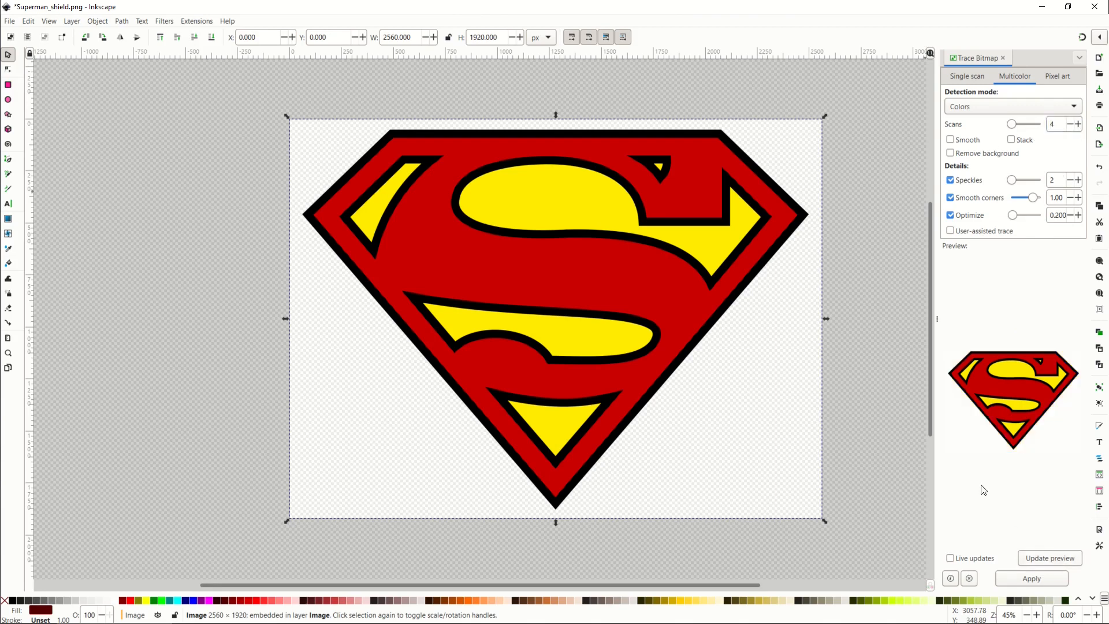
left_click(1032, 579)
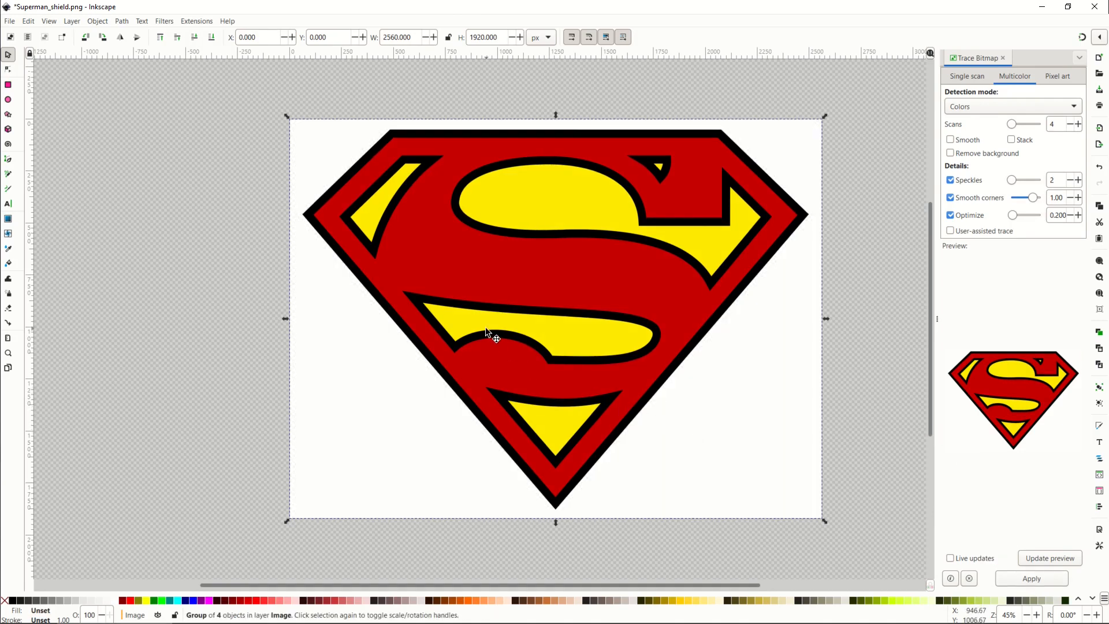
- Move the traced shield off the original to about X -1009, Y 227 px and inspect the nodes of its black outline
mouse_move(492, 250)
left_mouse_down()
mouse_move(486, 266)
mouse_move(422, 296)
mouse_move(283, 300)
left_mouse_up()
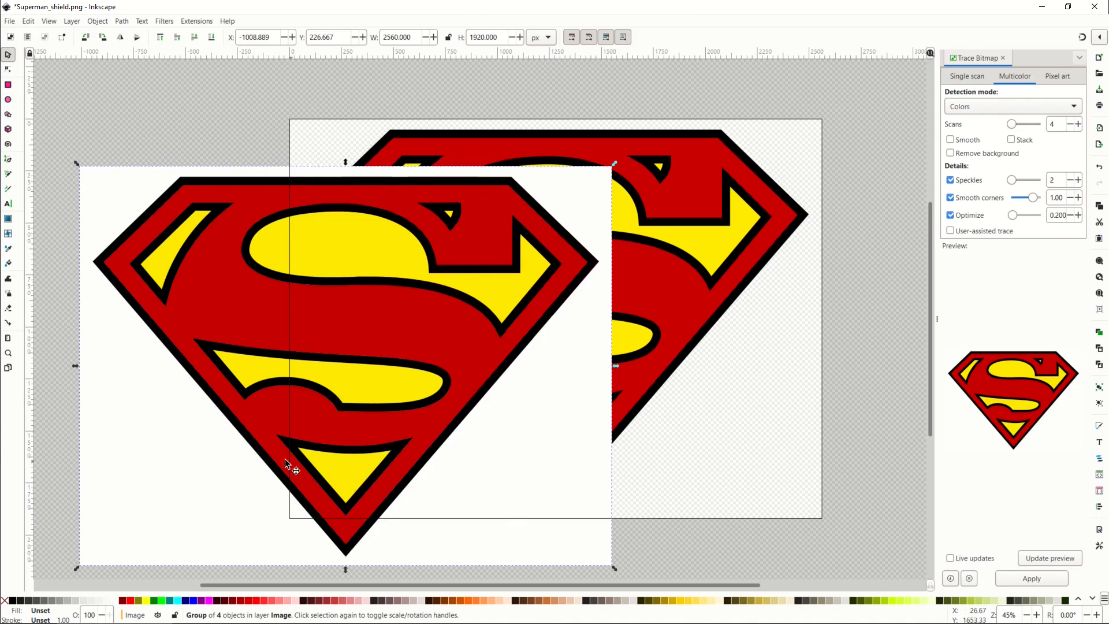
left_click(9, 70)
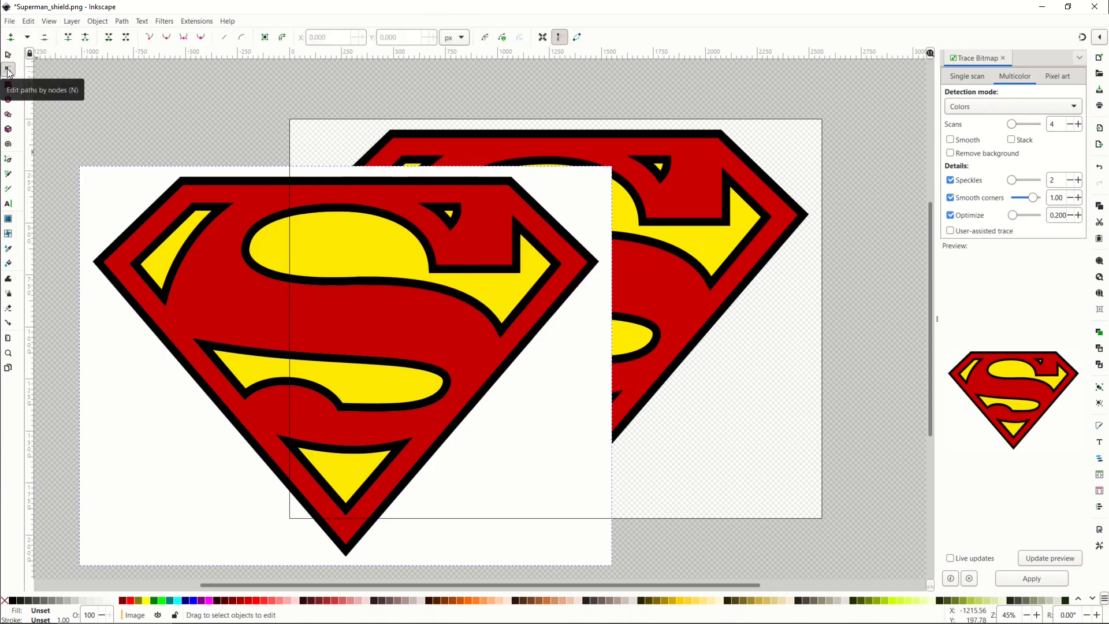
left_click(141, 227)
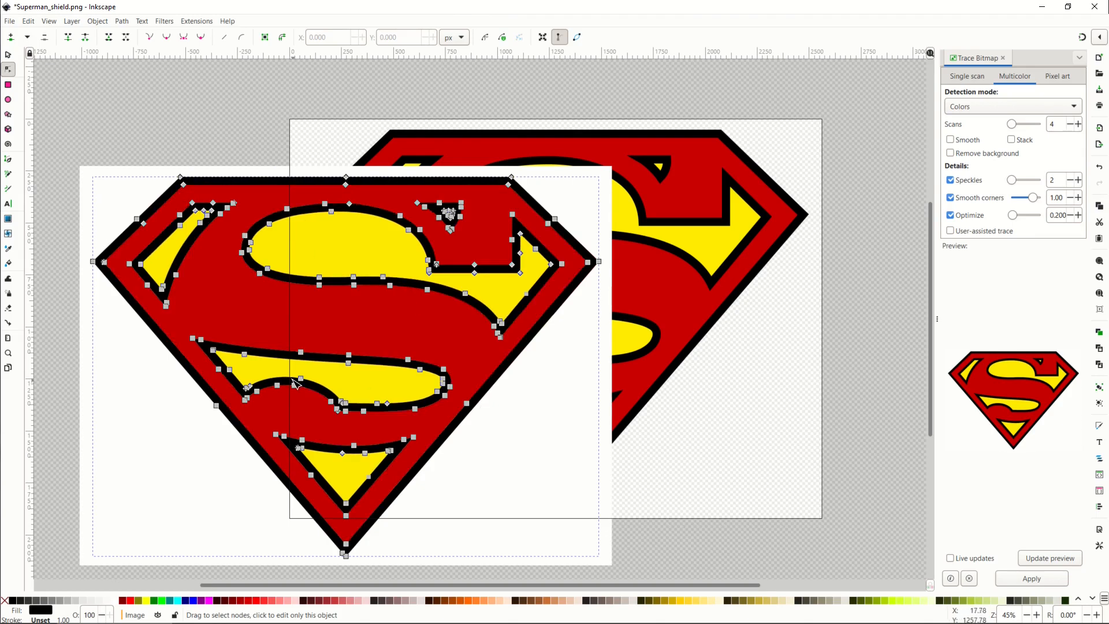
left_click(691, 304)
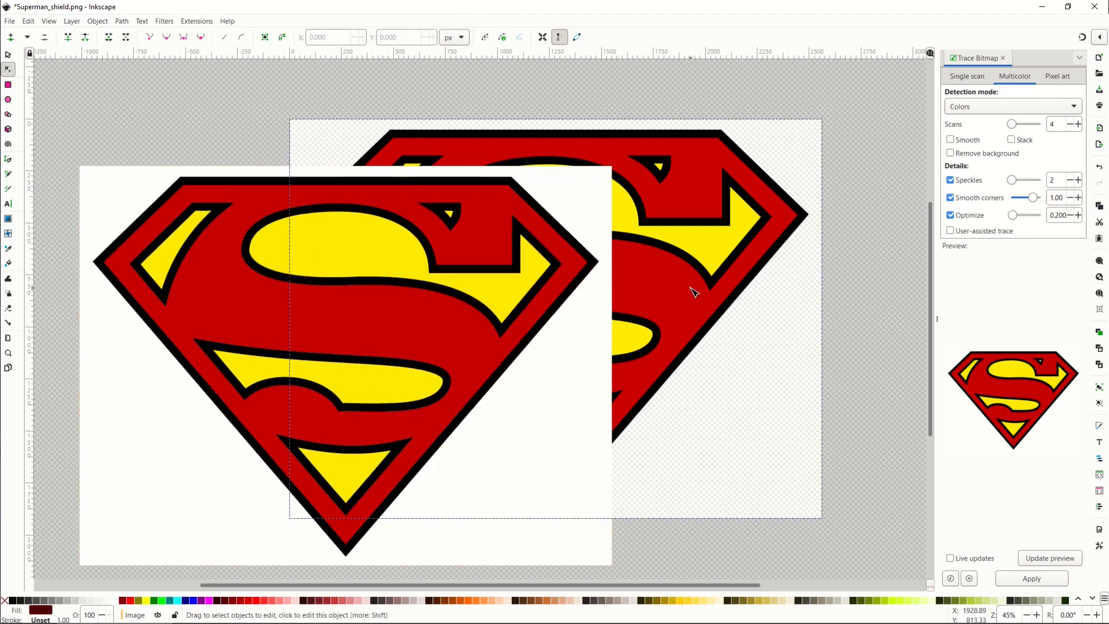
- Pull the original shield bitmap out from behind the traced copy and delete it
left_click(8, 55)
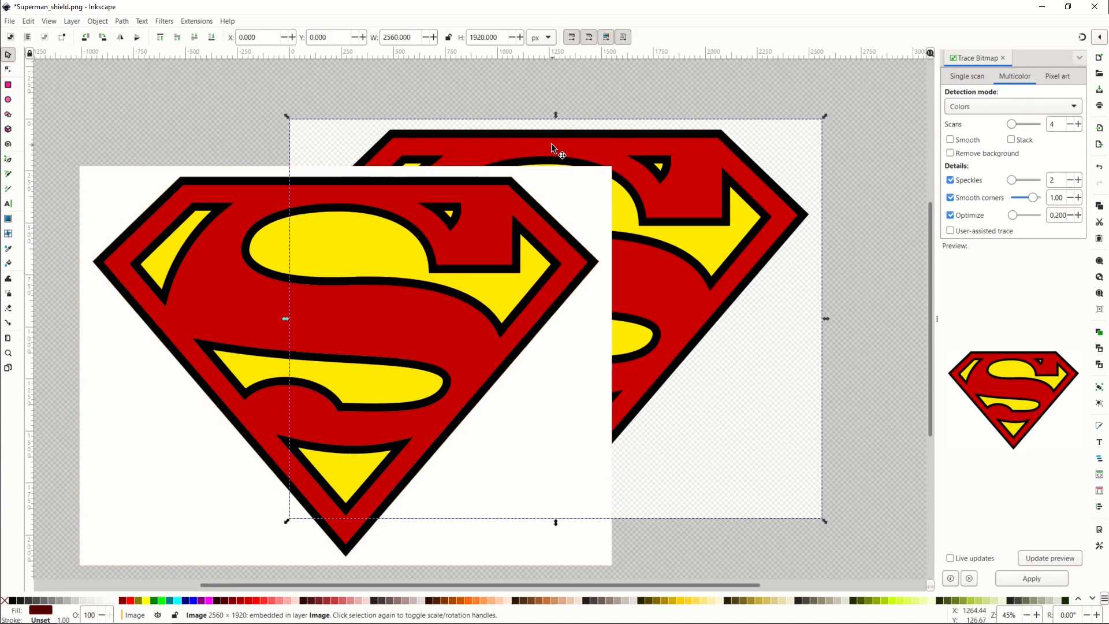
left_click_drag(668, 168, 829, 245)
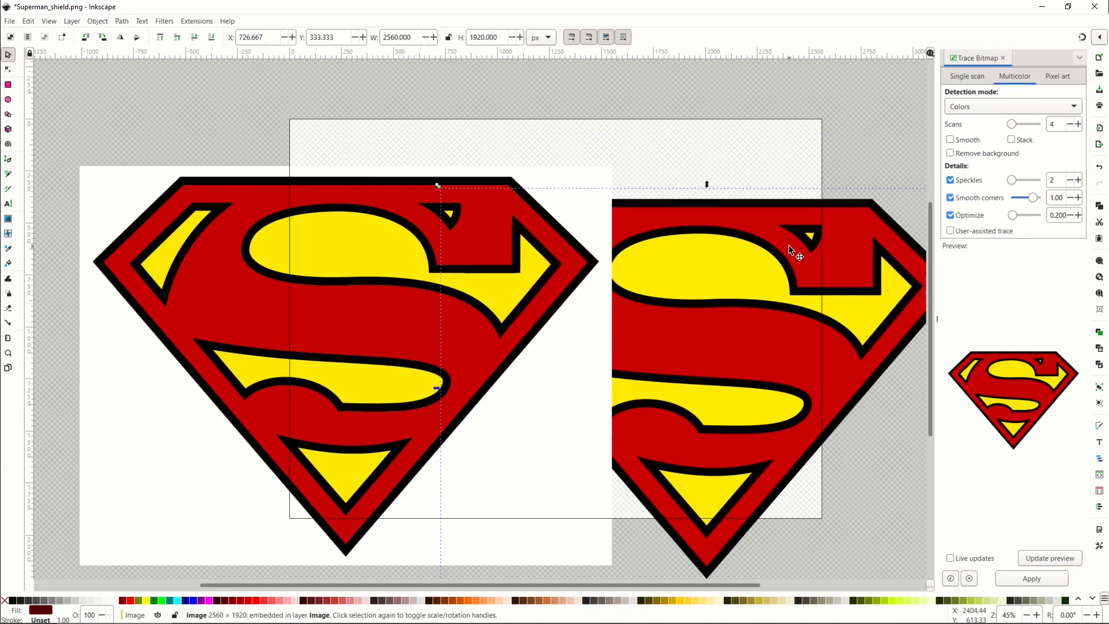
key("Delete")
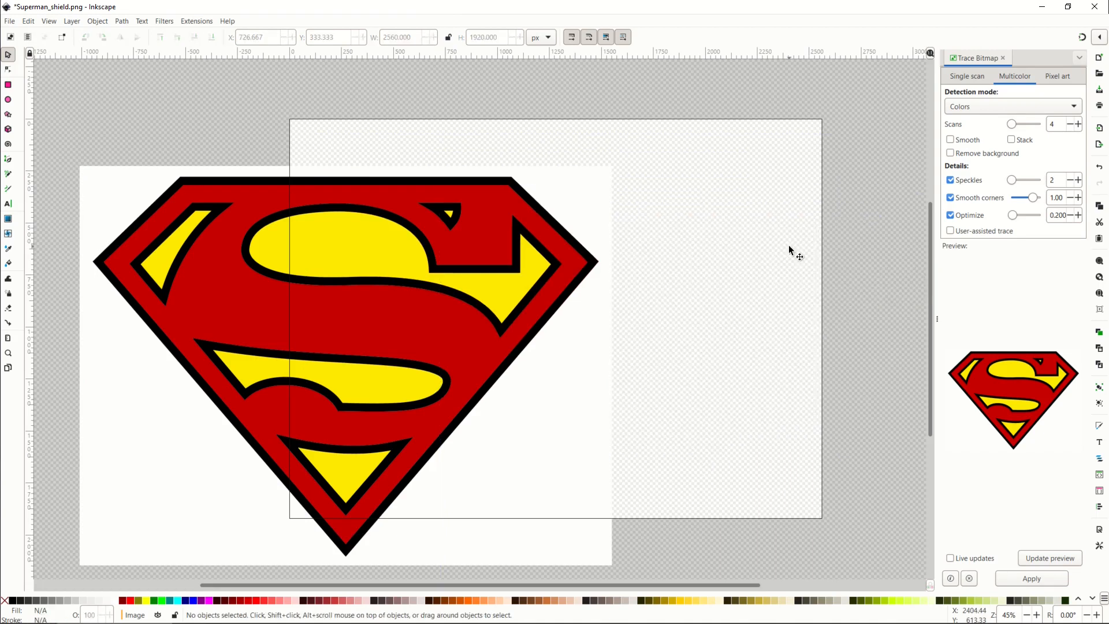
- Move the traced shield group back onto the page at about X -7, Y 20 px and deselect it
left_click(270, 207)
left_click_drag(135, 193, 311, 141)
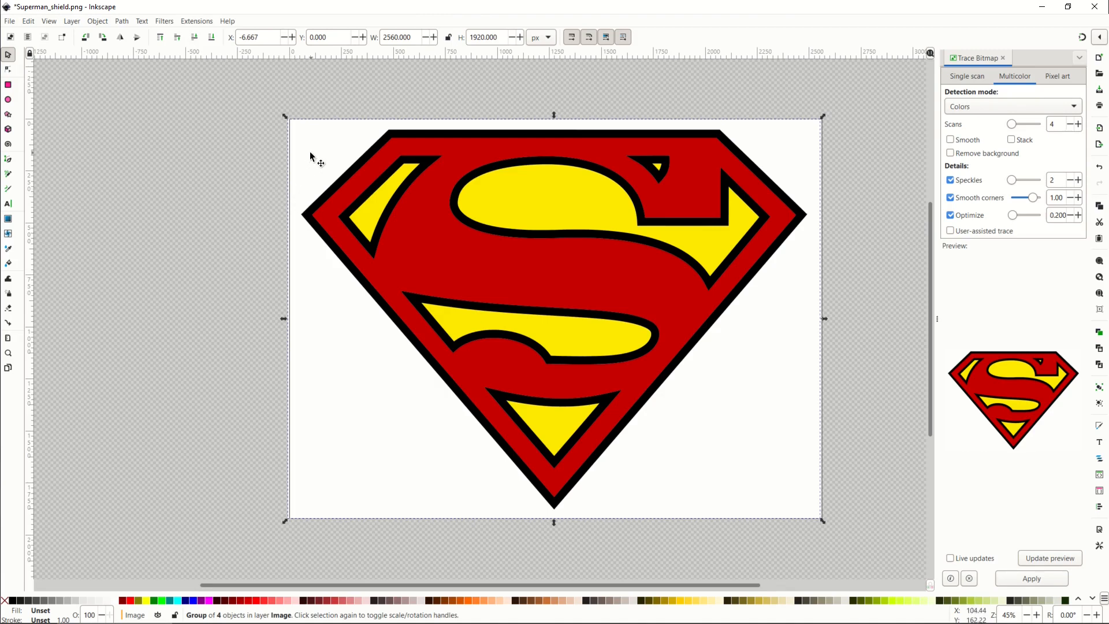
left_click(257, 173)
left_click(482, 241)
left_click(557, 315)
left_click_drag(557, 315, 563, 269)
left_click(225, 275)
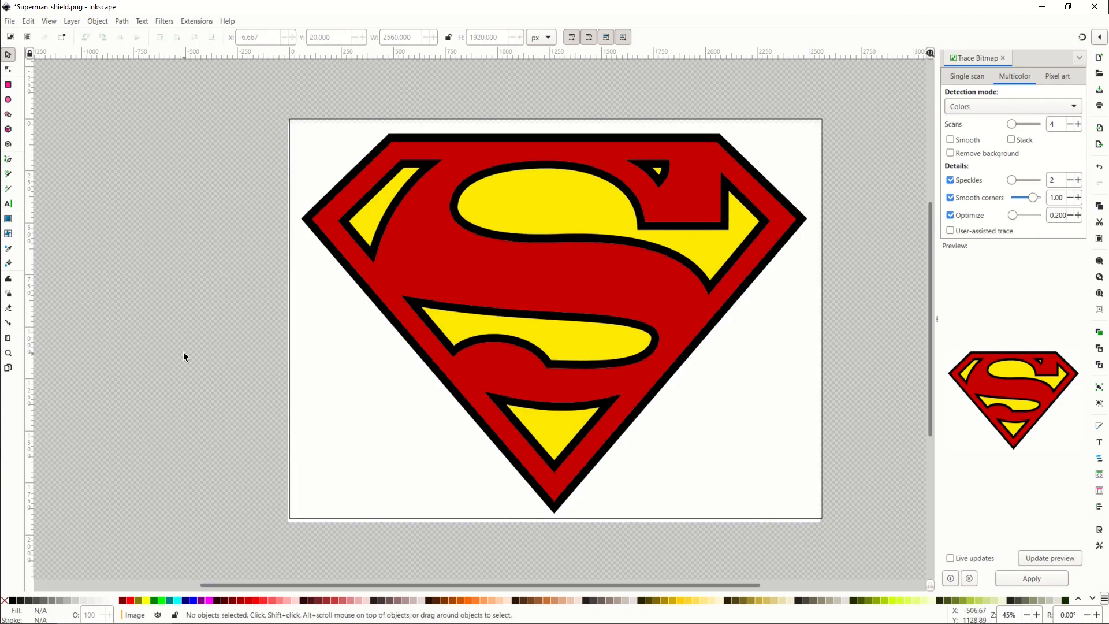
- Enter the traced group, pull out the white background path and delete it
left_click(362, 381)
key("Escape")
left_click_drag(361, 377, 114, 453)
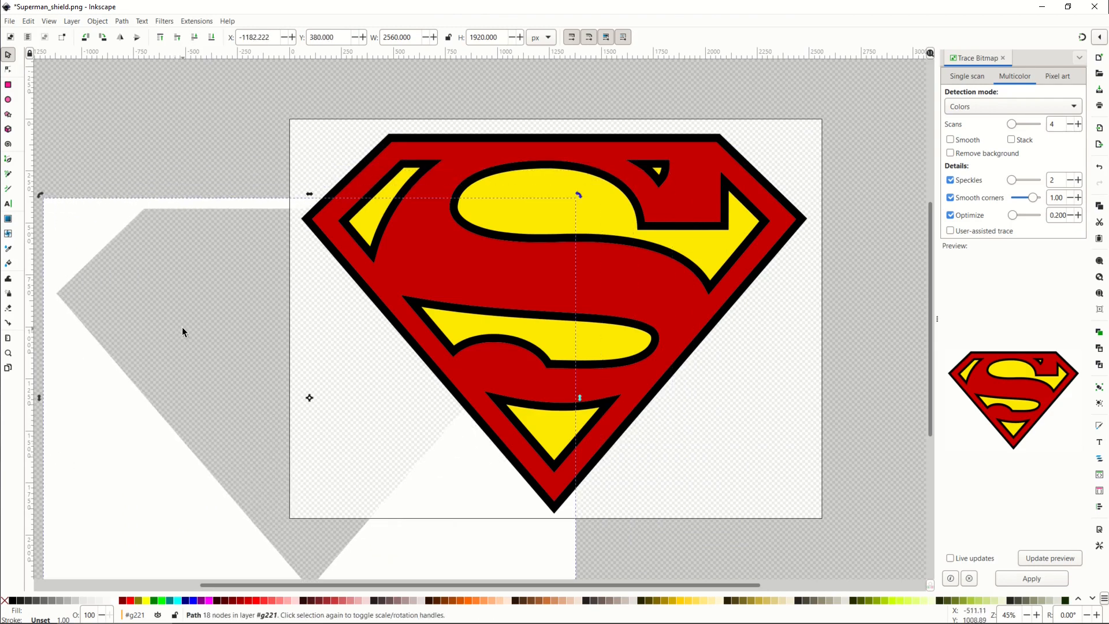
key("Delete")
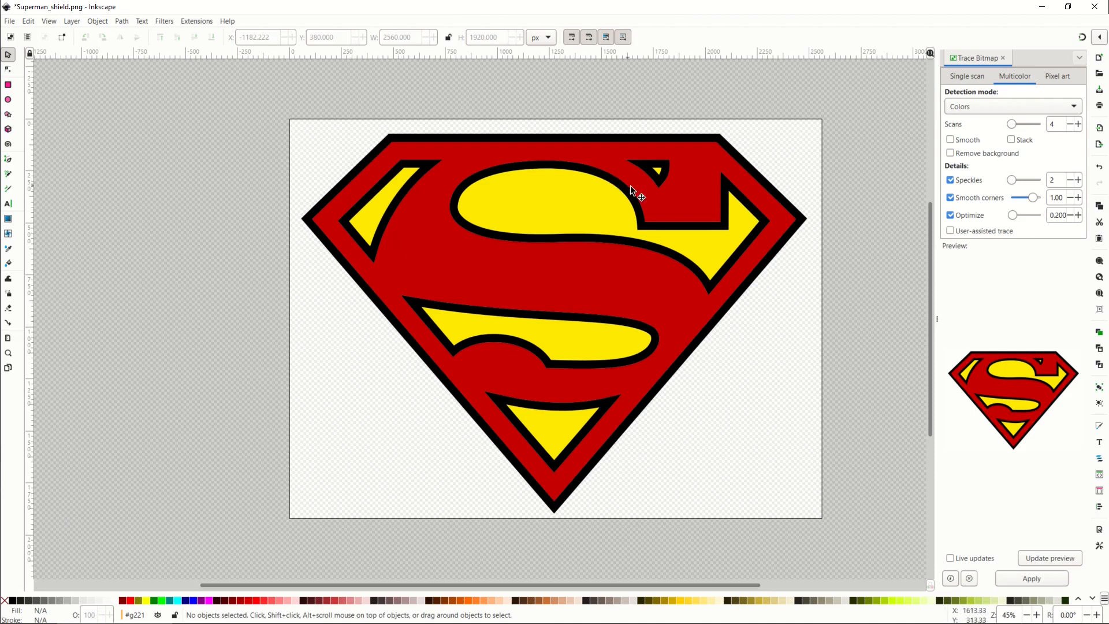
- Recolor the yellow shapes of the shield, trying magenta and purple before settling on blue
left_click(316, 218)
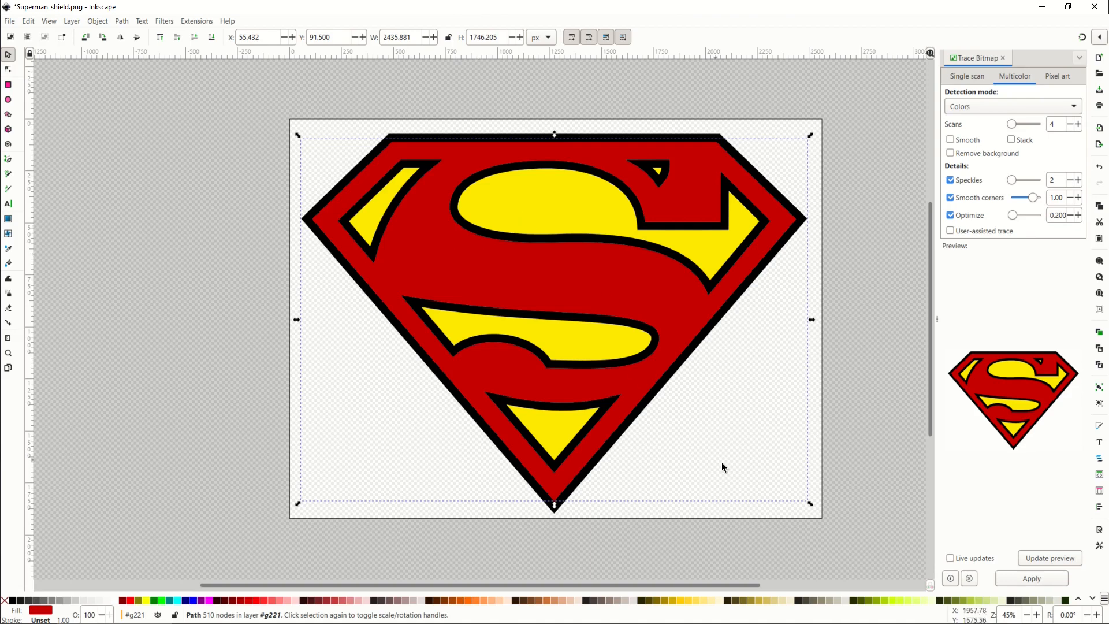
left_click(541, 210)
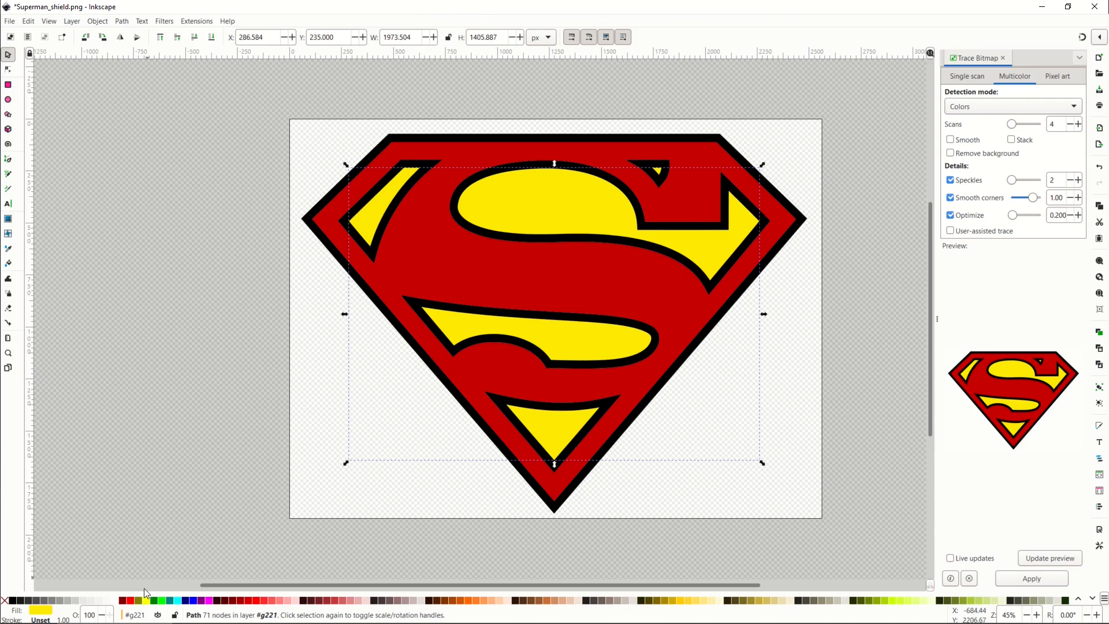
left_click(209, 601)
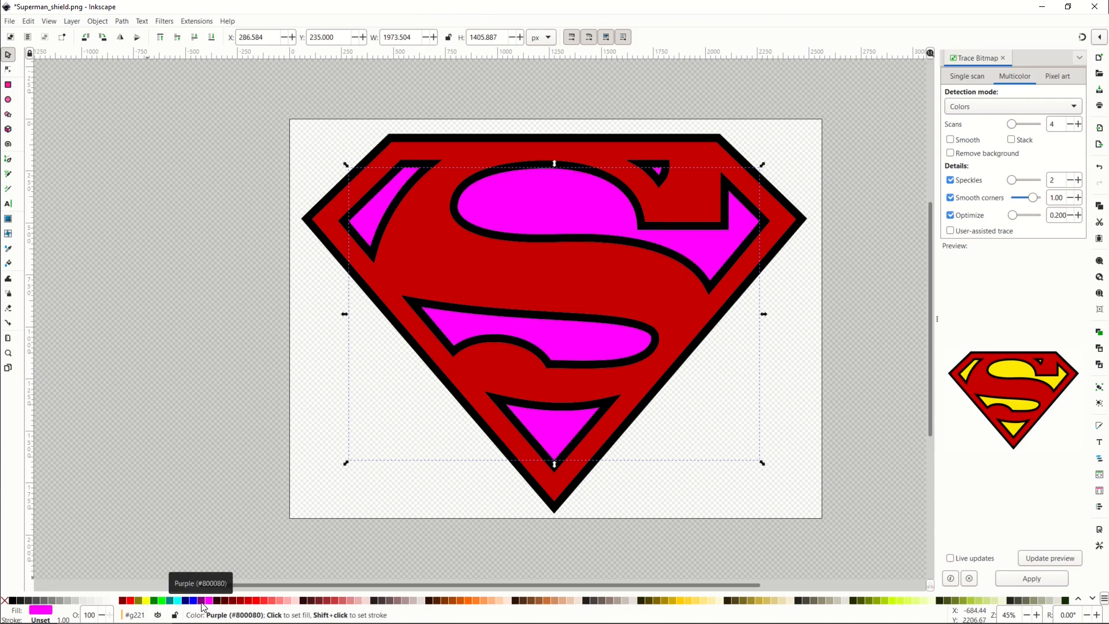
left_click(202, 601)
left_click(195, 602)
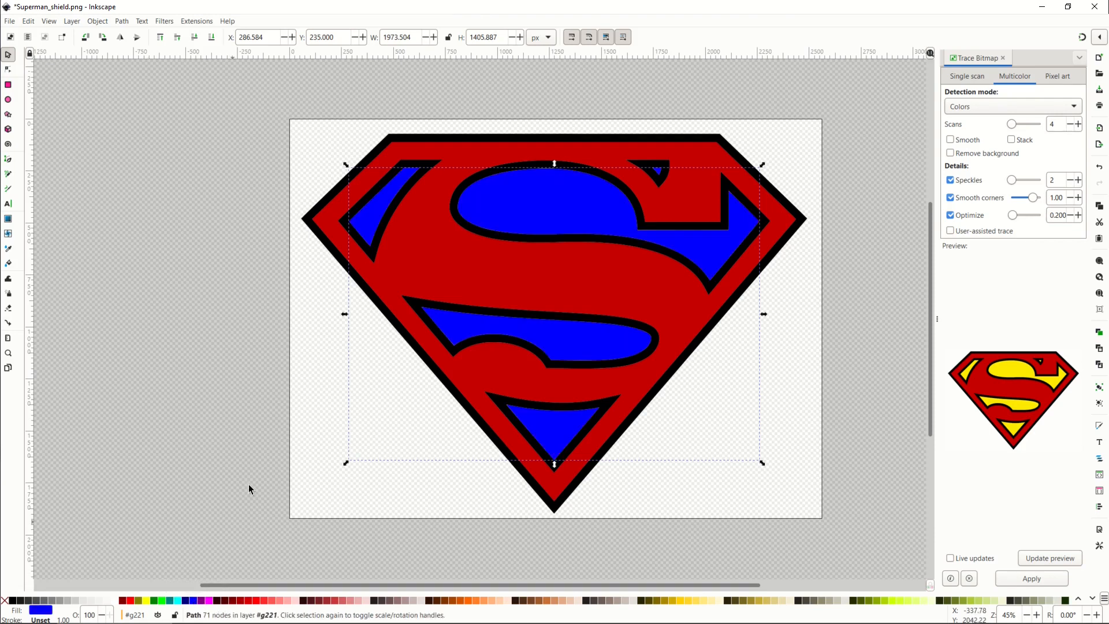
- Recolor the shield's black outline path, trying Maroon (#800000) before filling it with a very dark brown
left_click(322, 241)
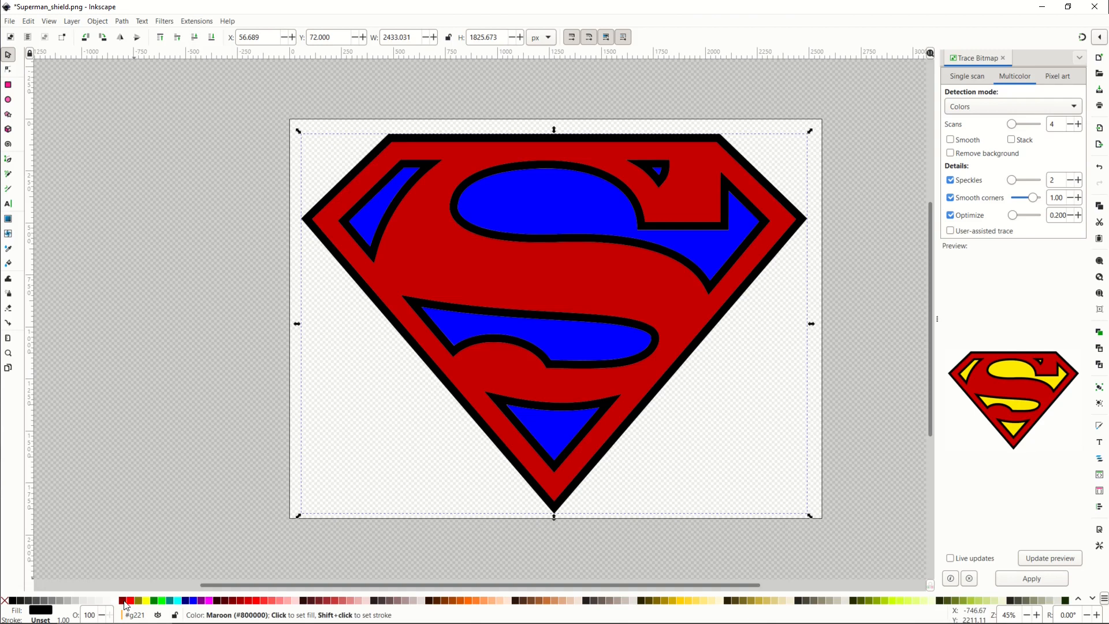
left_click(125, 603)
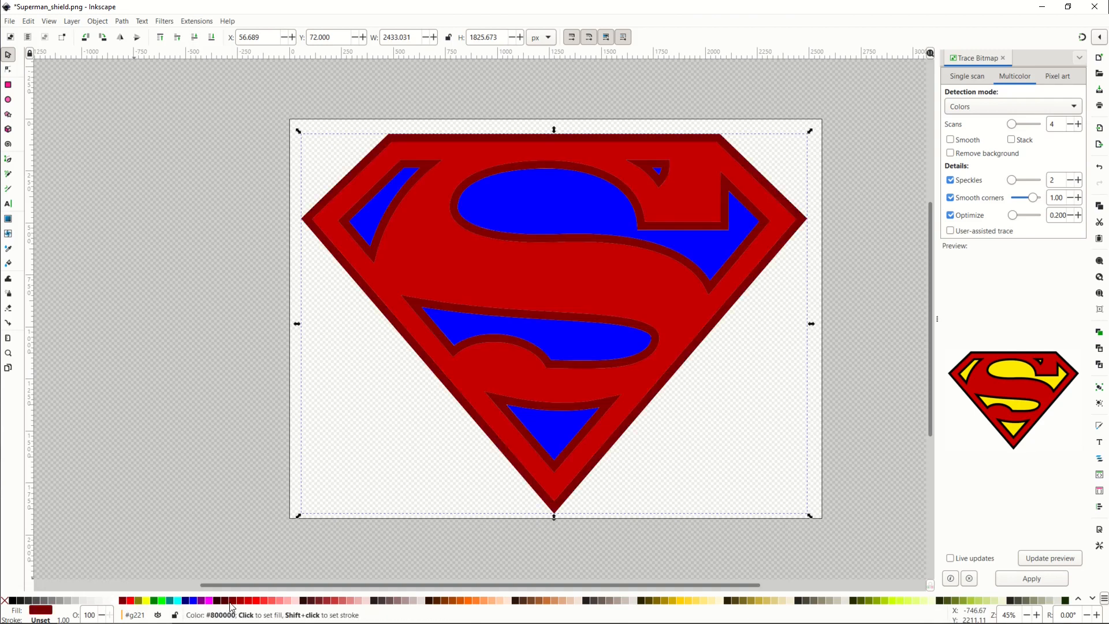
left_click(374, 602)
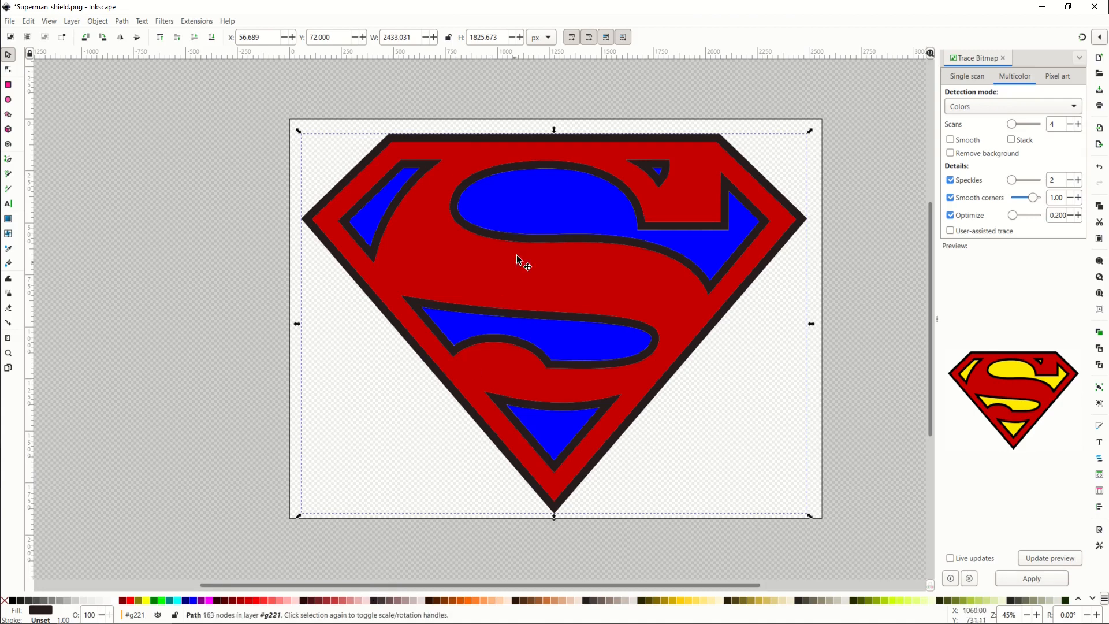
- Recolor the blue shapes, trying #CCFF00 and #D38D5F before filling them with muted gold, and nudge them to about X 289, Y 237 px
left_click(543, 202)
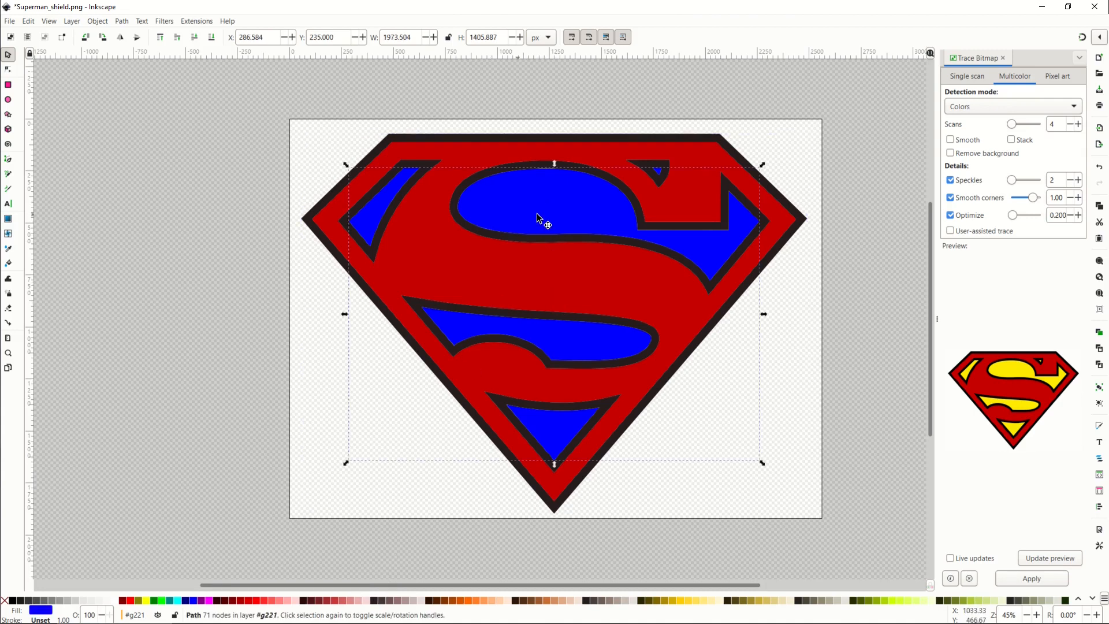
left_click(895, 602)
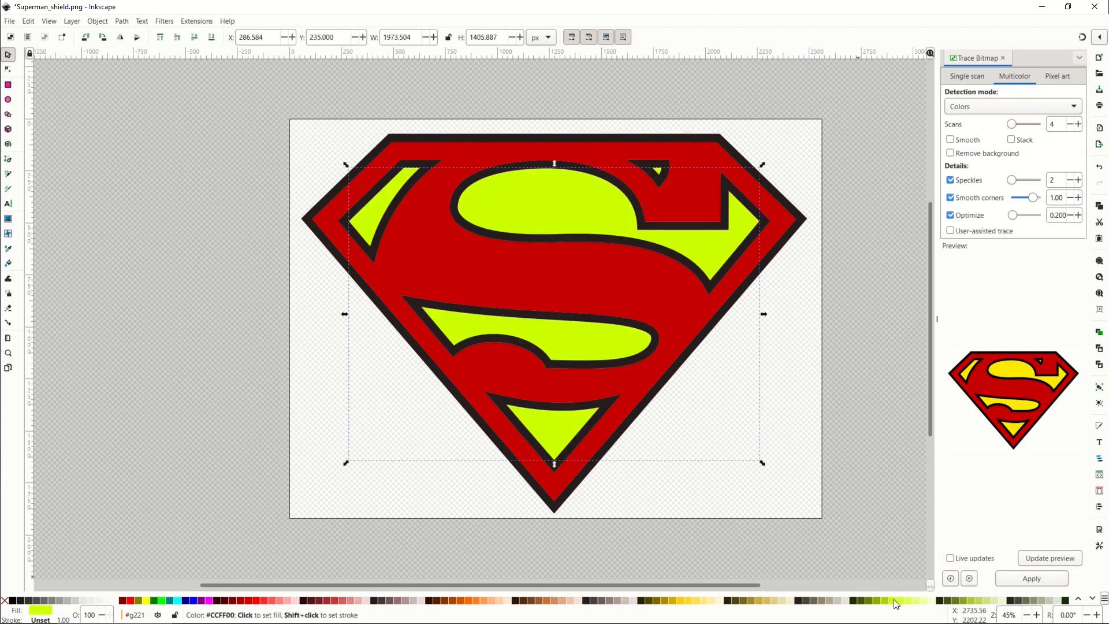
left_click(562, 601)
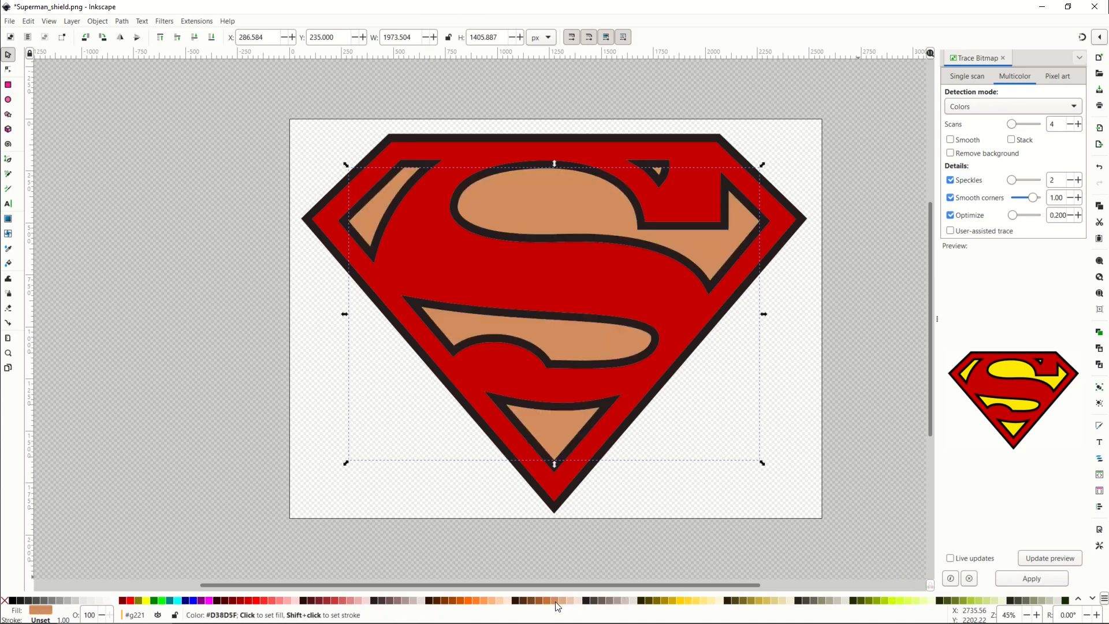
left_click(758, 601)
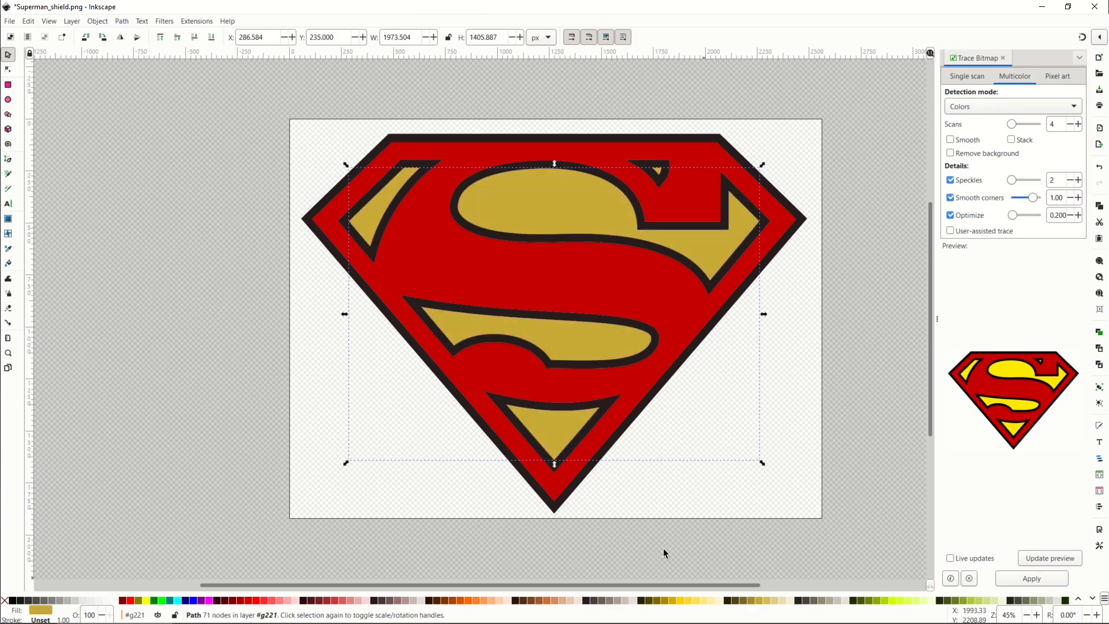
mouse_move(529, 222)
left_mouse_down()
mouse_move(426, 322)
mouse_move(205, 367)
mouse_move(524, 223)
left_mouse_up()
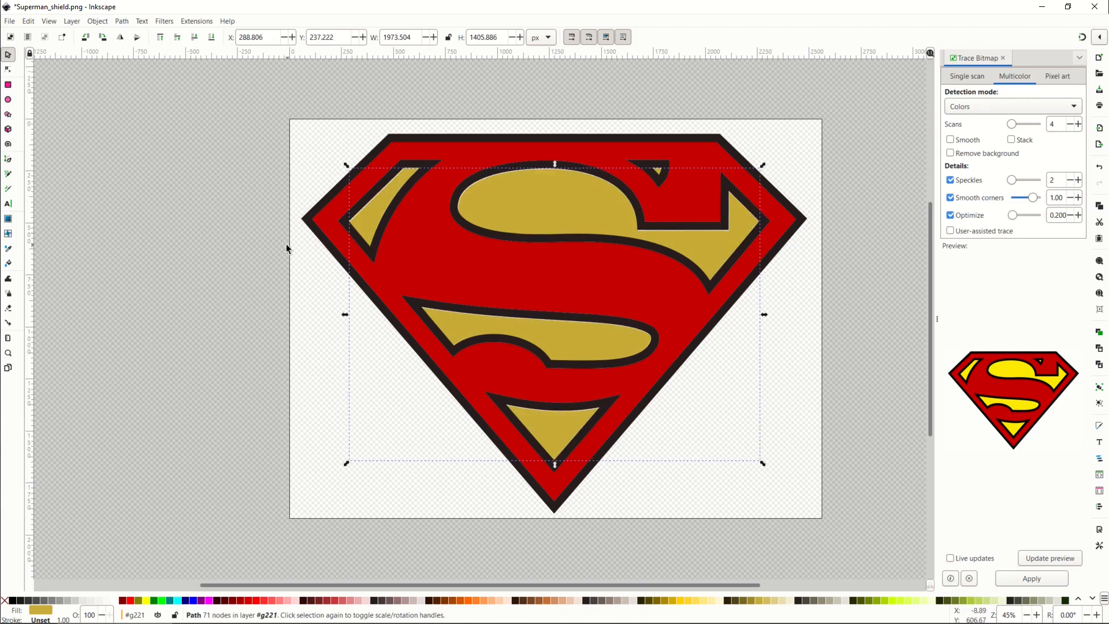